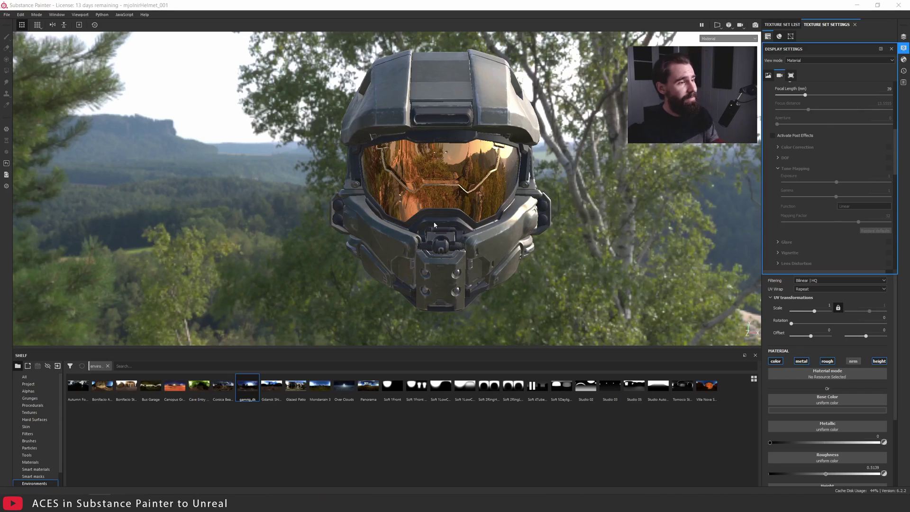
Step: Examine the helmet's shell and visor up close and from several angles to judge how the material highlights respond to light
left_click_drag(434, 225, 502, 194, "alt")
scroll(555, 175, "up", 6)
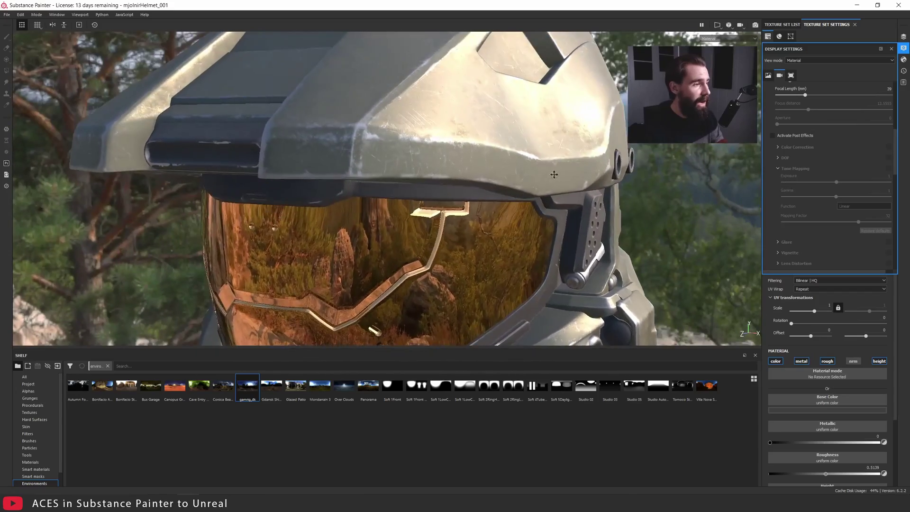
scroll(555, 174, "down", 3)
left_click_drag(554, 175, 744, 154, "alt")
scroll(531, 161, "down", 4)
scroll(513, 152, "up", 4)
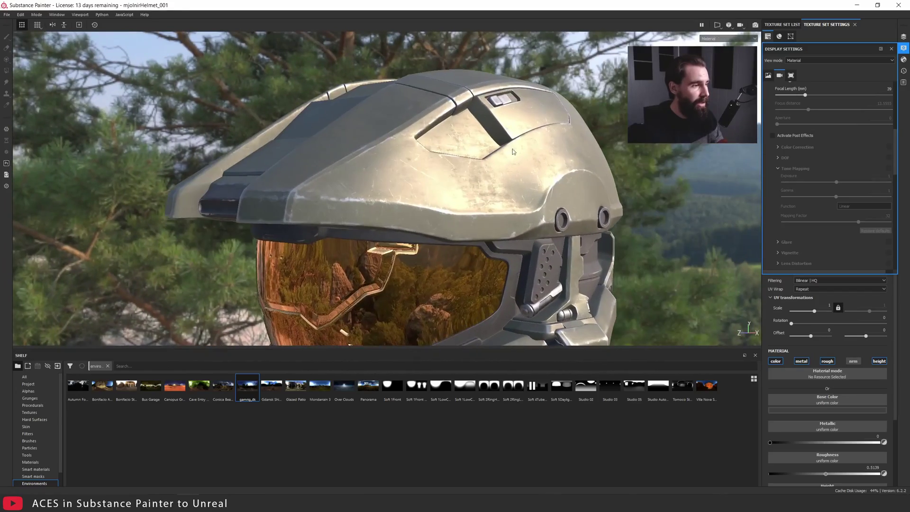
scroll(513, 152, "down", 3)
scroll(745, 154, "up", 5)
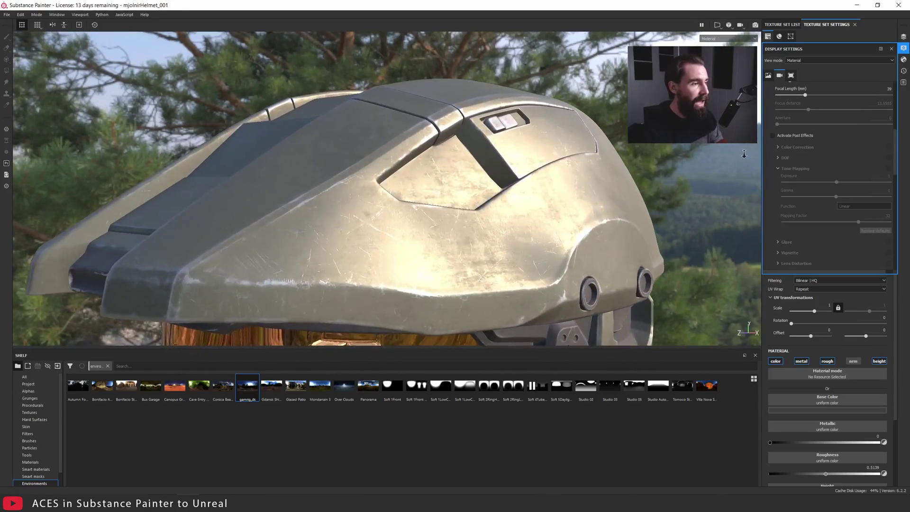
scroll(745, 154, "down", 5)
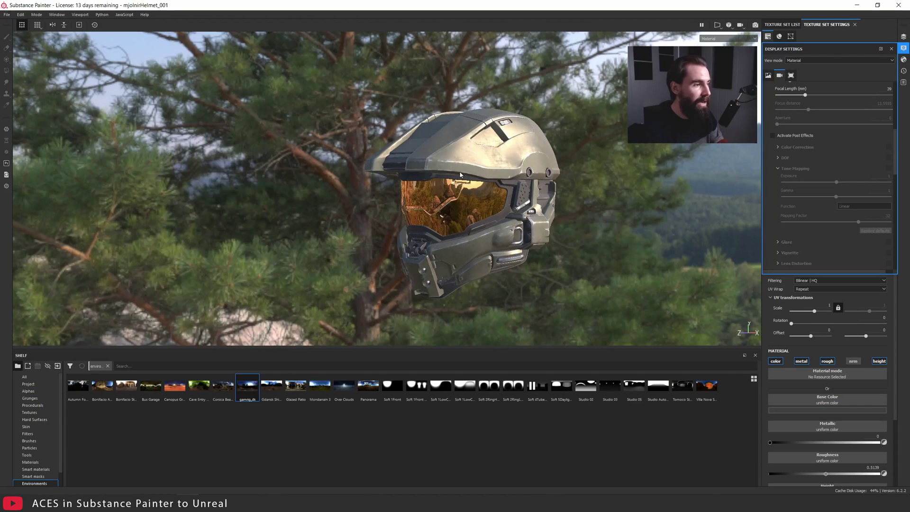
left_click_drag(473, 176, 503, 174, "alt")
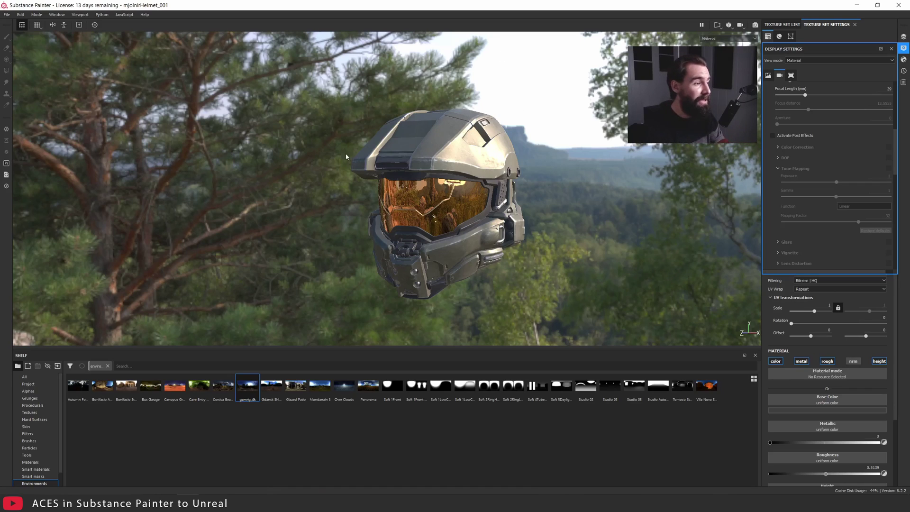
right_click_drag(346, 157, 497, 160, "alt")
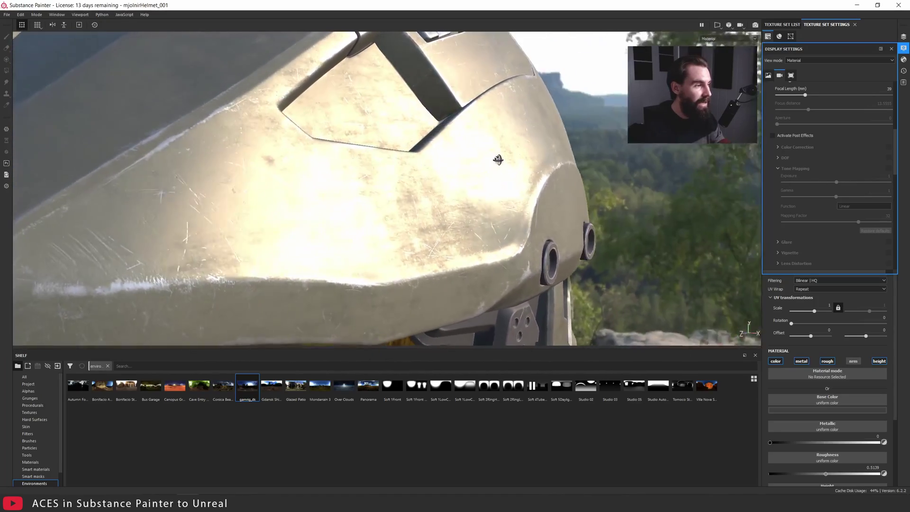
left_click_drag(498, 160, 469, 157, "alt")
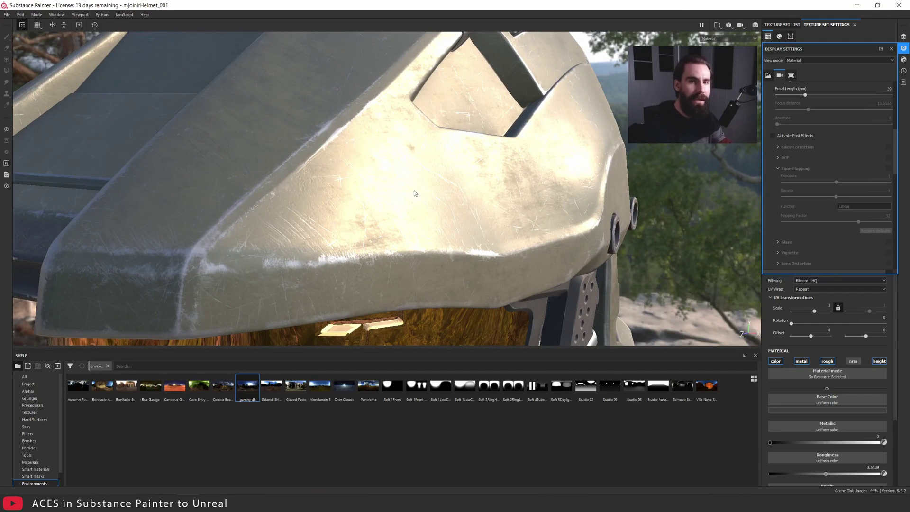
left_click_drag(406, 163, 427, 159, "alt")
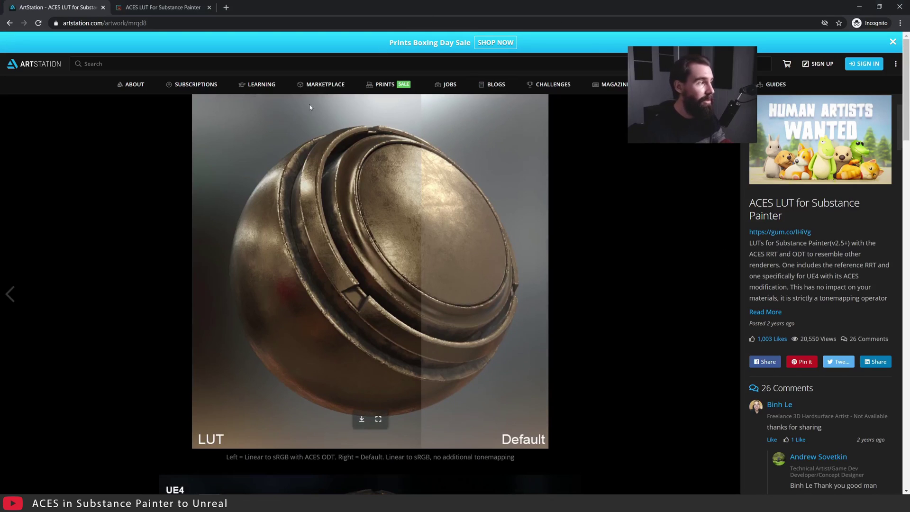
Step: Switch to the browser and review the comparison renders on the ArtStation page "ACES LUT for Substance Painter"
mouse_move(749, 203)
left_mouse_down()
mouse_move(799, 203)
mouse_move(804, 215)
left_mouse_up()
left_click(804, 215)
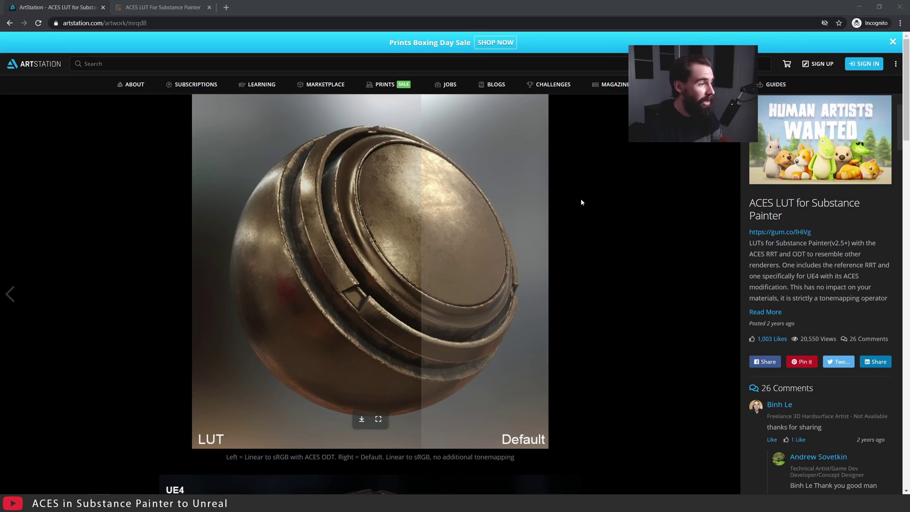
scroll(563, 195, "down", 10)
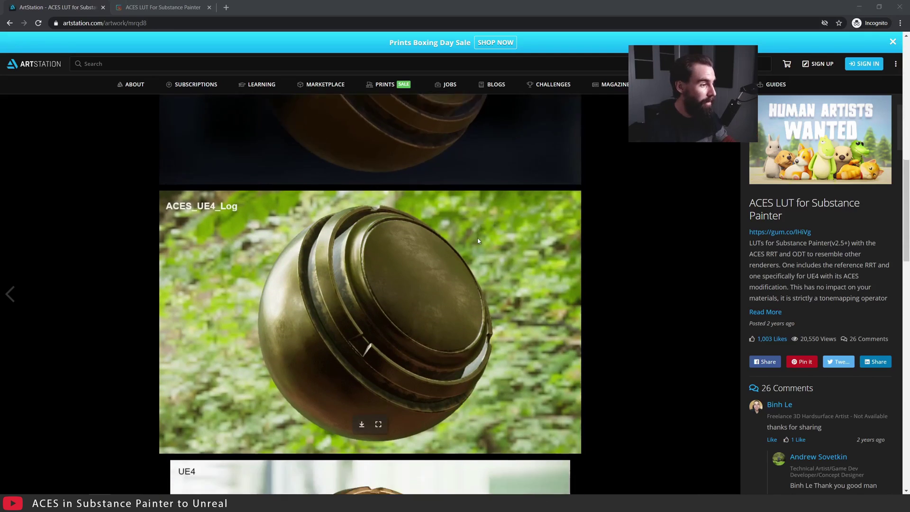
scroll(478, 241, "down", 1)
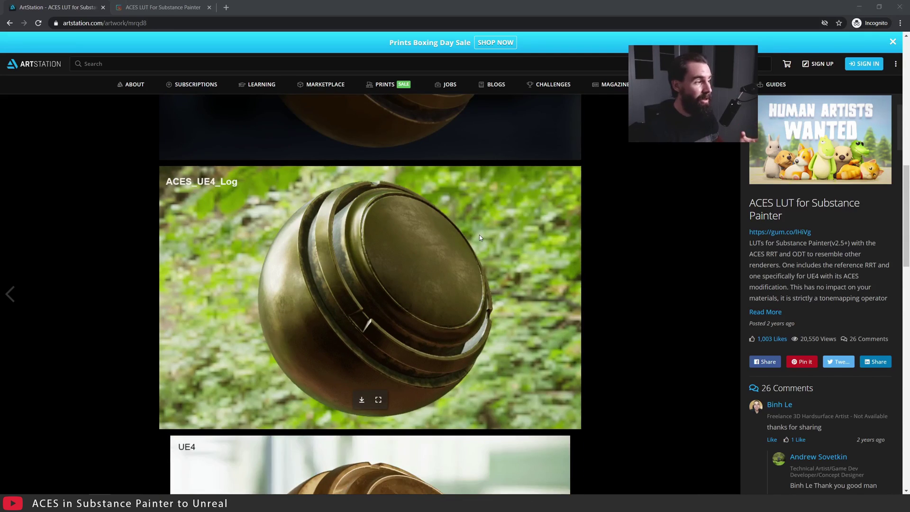
scroll(480, 237, "down", 3)
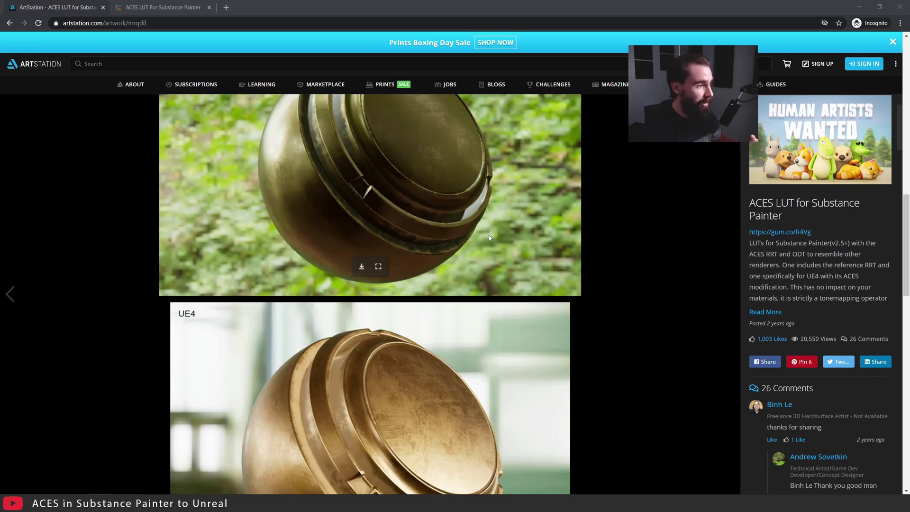
scroll(489, 237, "down", 3)
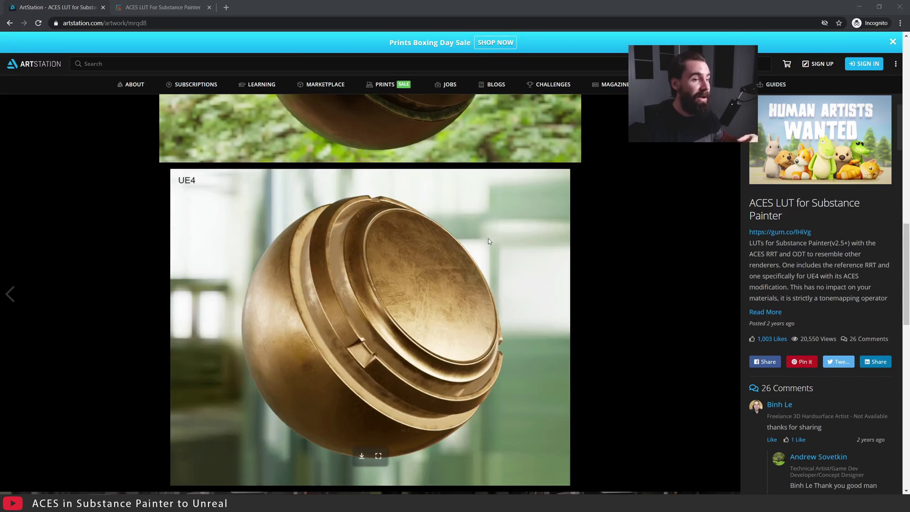
scroll(488, 240, "down", 3)
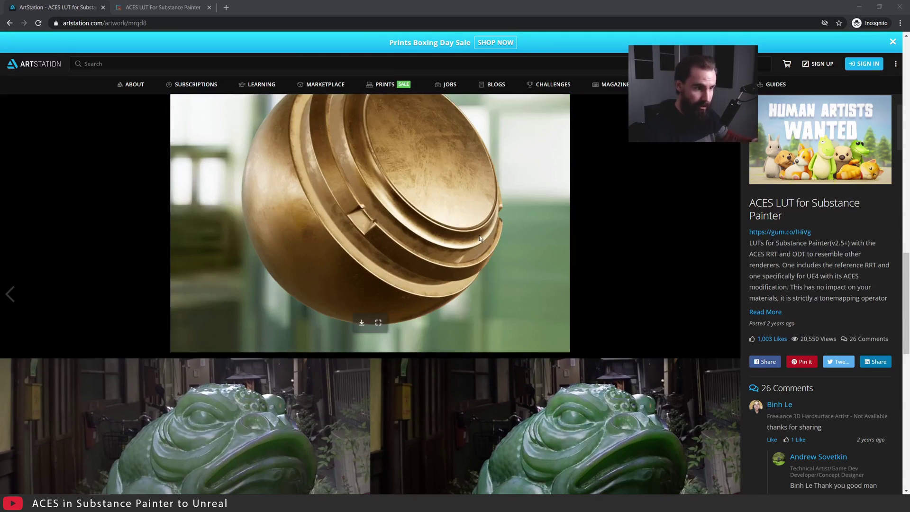
scroll(480, 238, "down", 2)
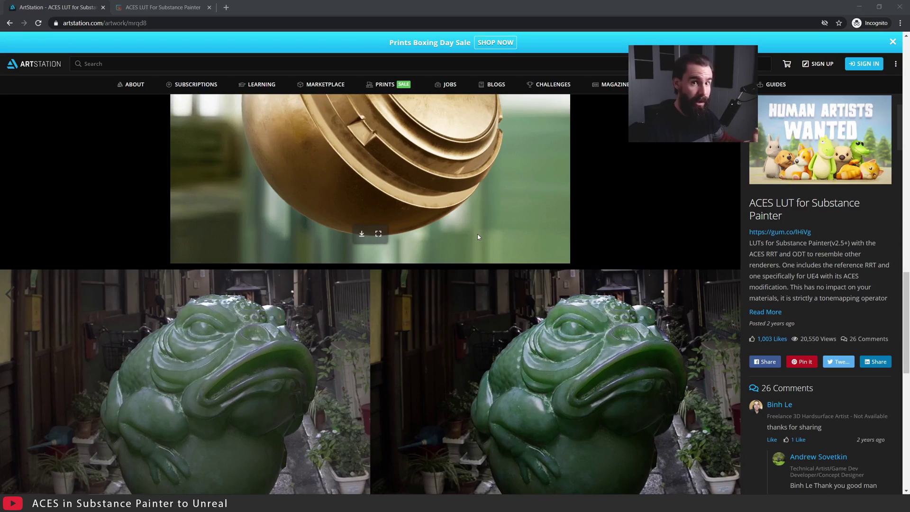
scroll(477, 236, "up", 12)
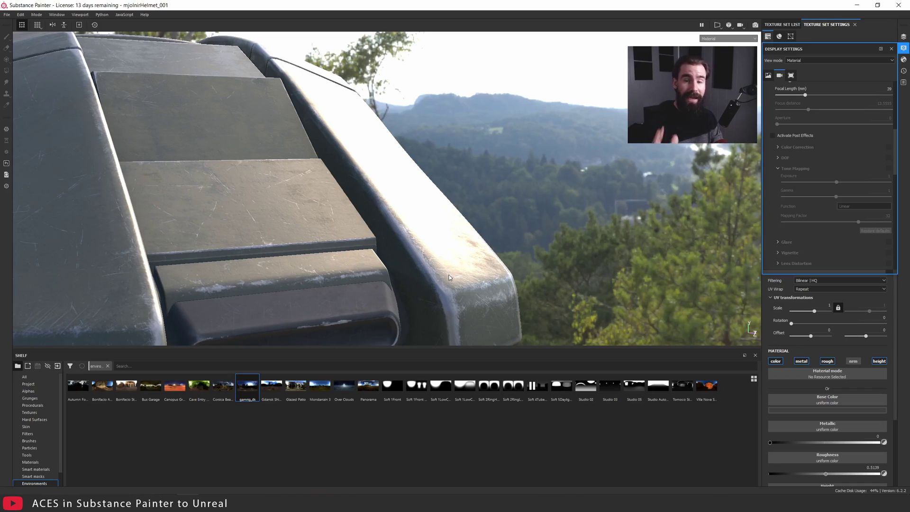
Step: Switch to Substance Painter and add ACES_UE4_Log and ACES_Standard_Log from the ACES_For_Painter folder as resources for import
key("f")
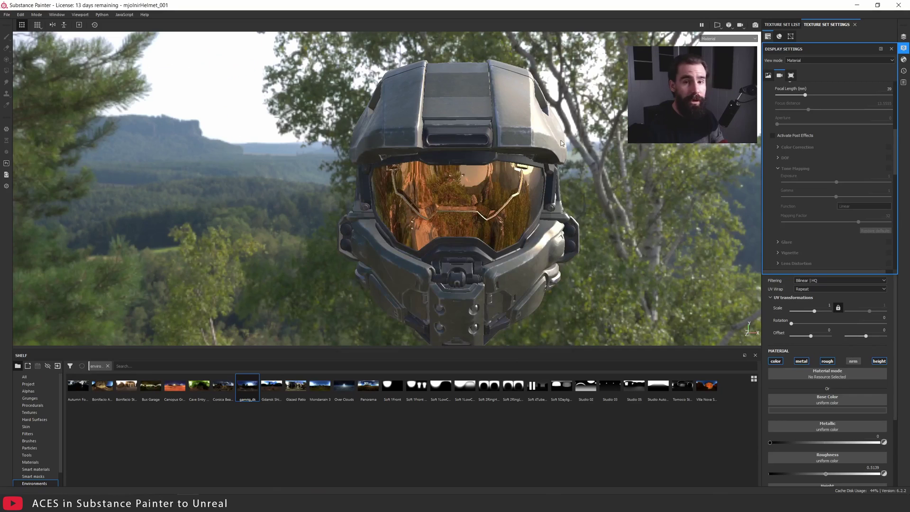
left_click(8, 15)
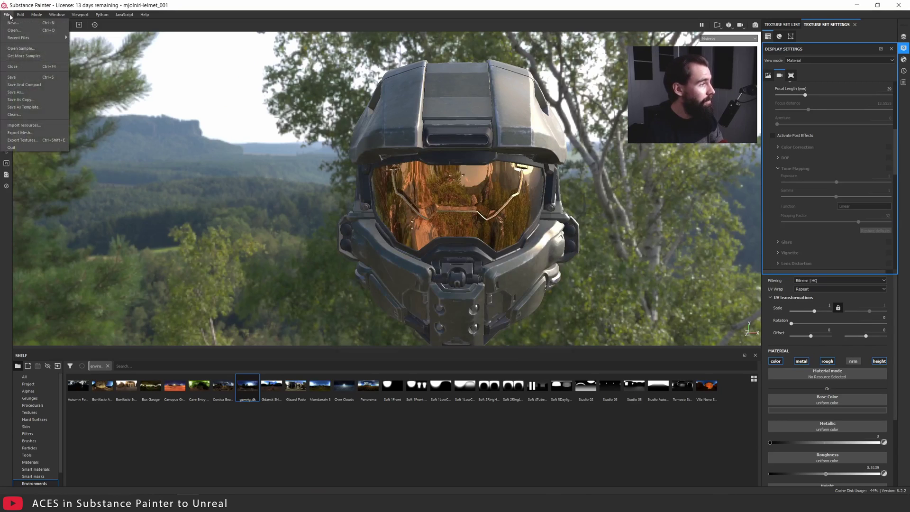
left_click(28, 126)
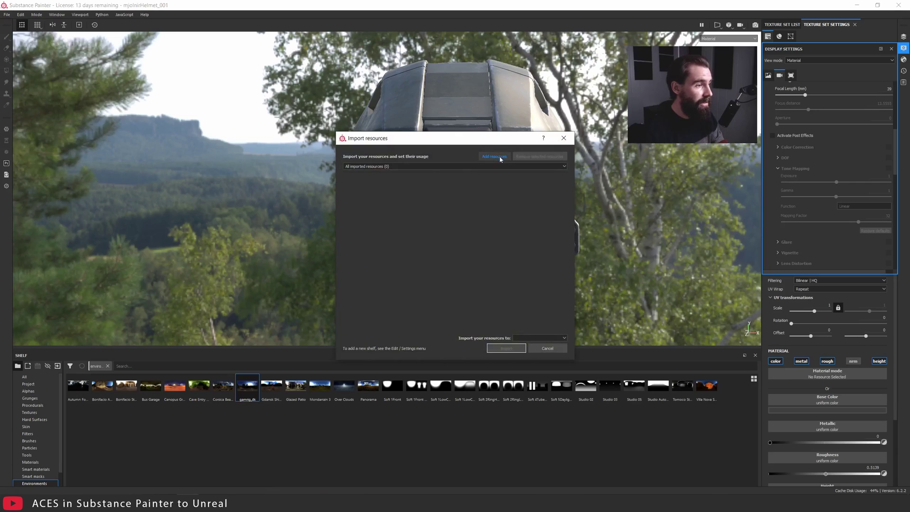
left_click(493, 157)
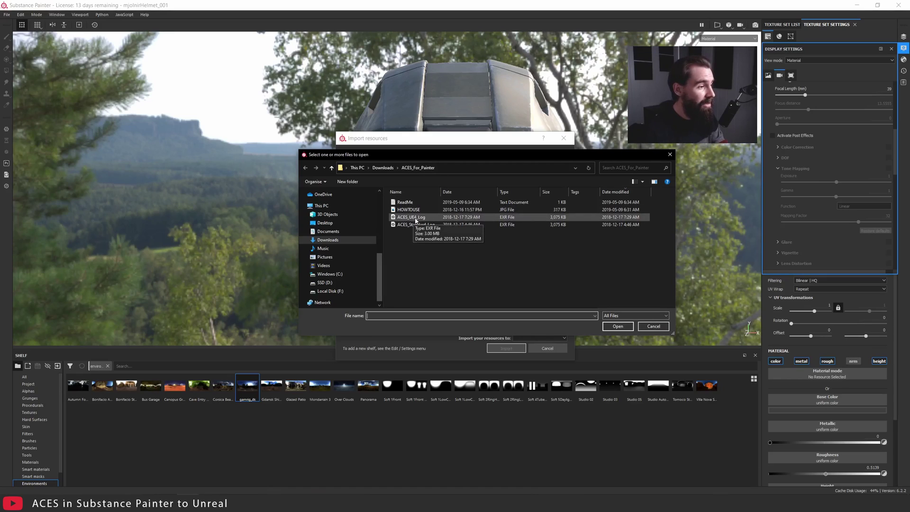
left_click(434, 218)
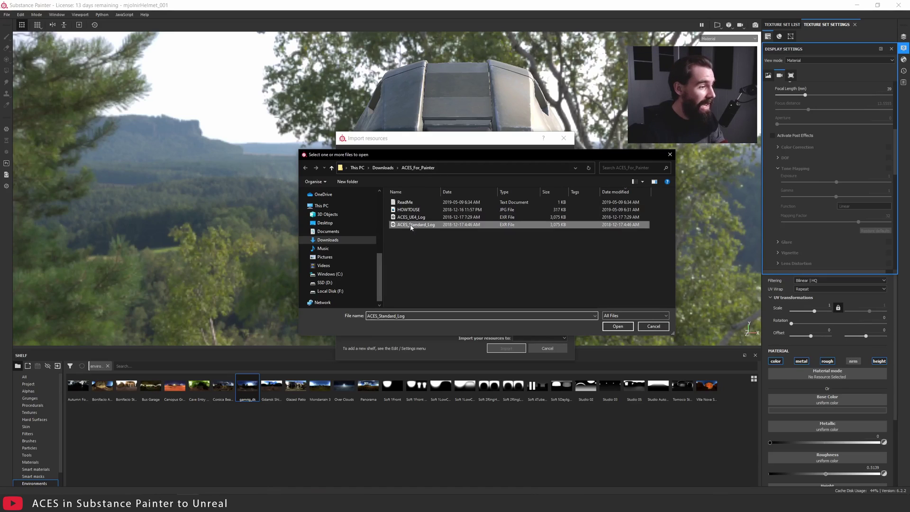
left_click(426, 224, "shift")
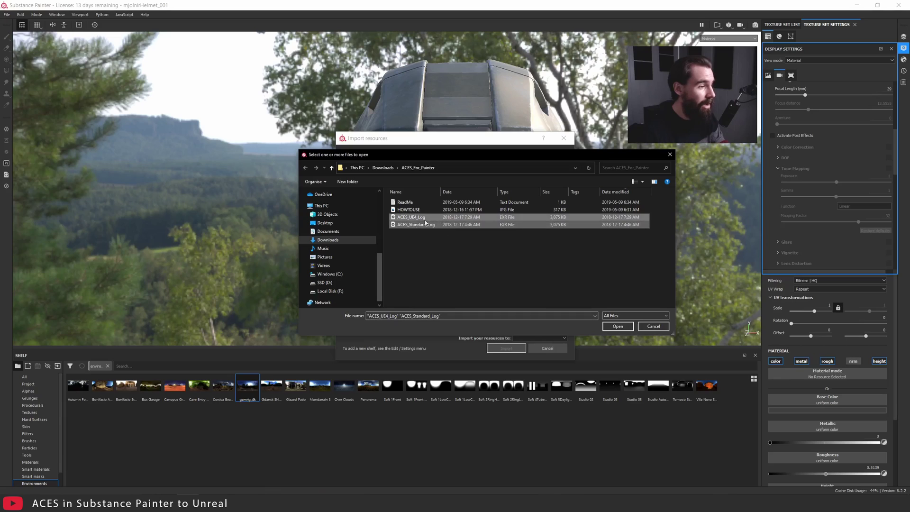
left_click(617, 326)
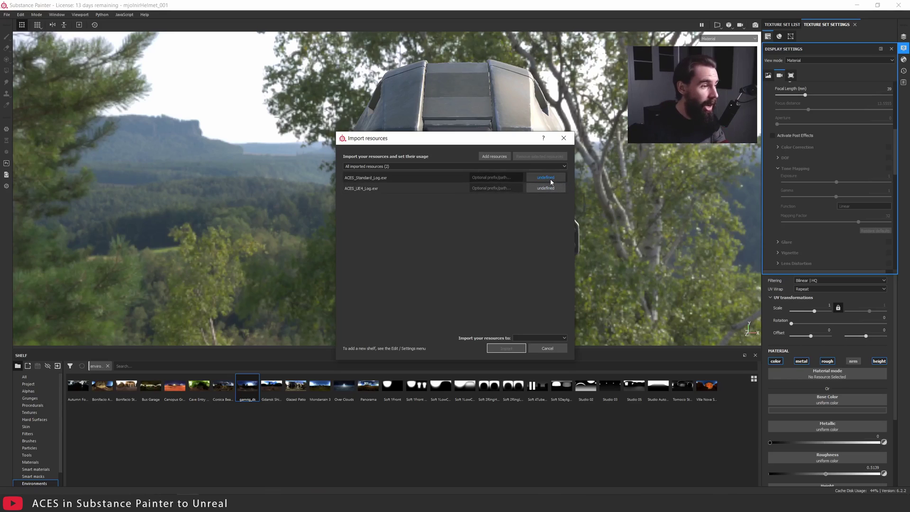
Step: Set the usage of both ACES files to colorlut and import them into the shelf
left_click(551, 180)
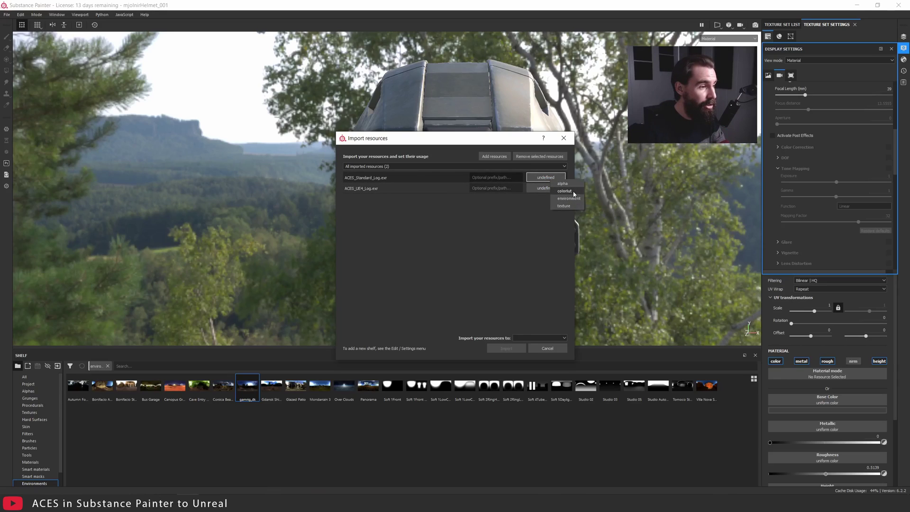
left_click(565, 191)
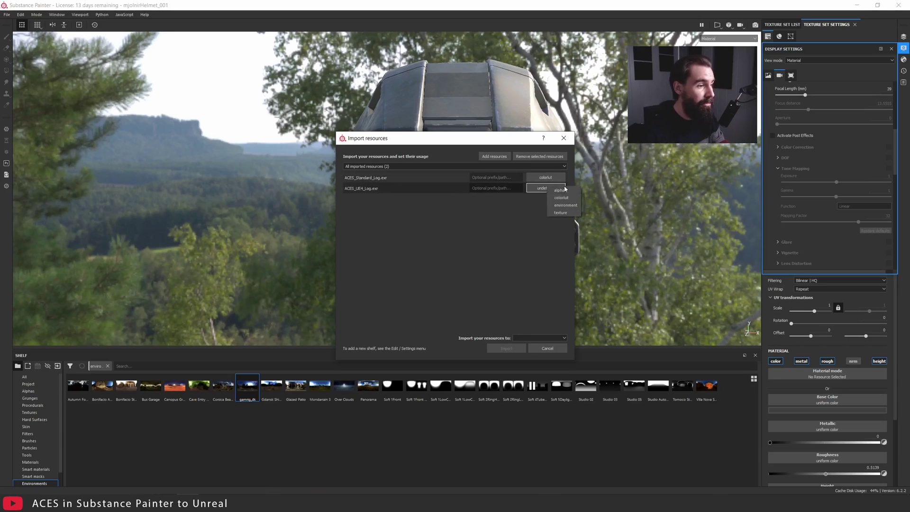
left_click(528, 339)
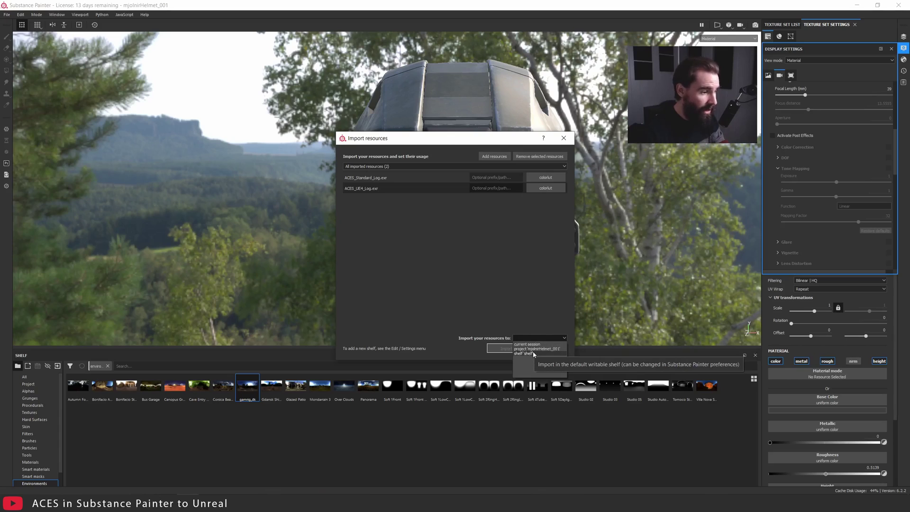
left_click(527, 353)
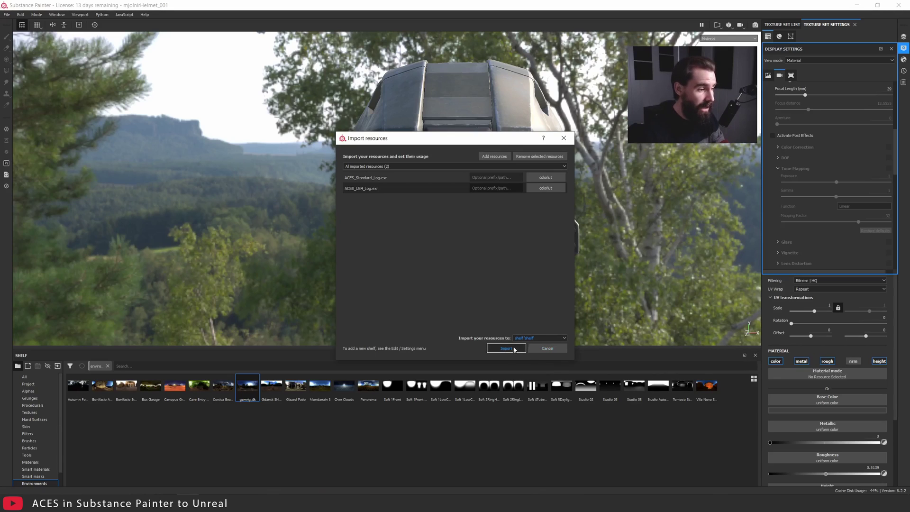
left_click(515, 350)
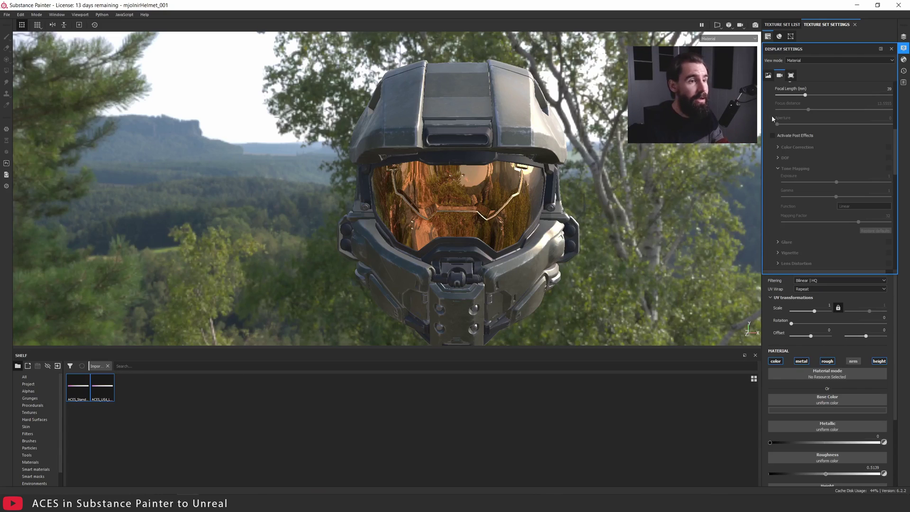
Step: Activate post effects in the display settings and enable tone mapping with the Log function
left_click(903, 48)
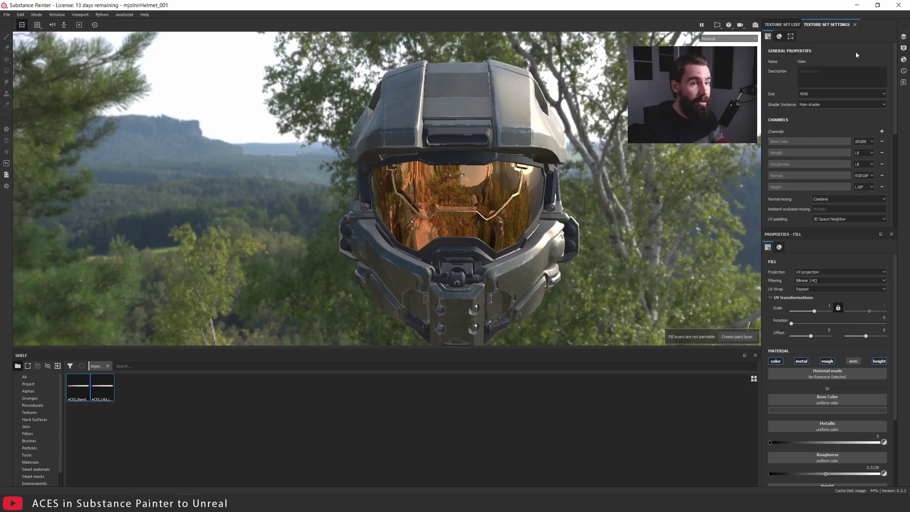
left_click(905, 49)
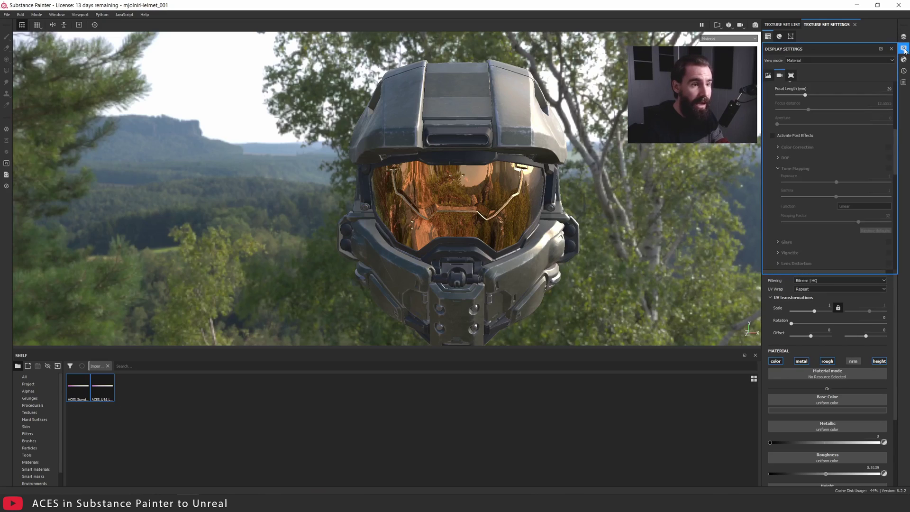
left_click(773, 135)
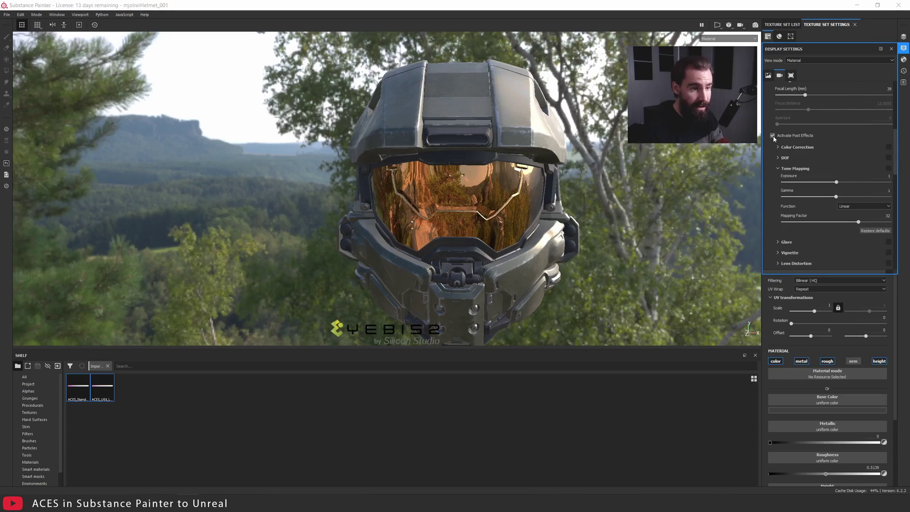
left_click(778, 168)
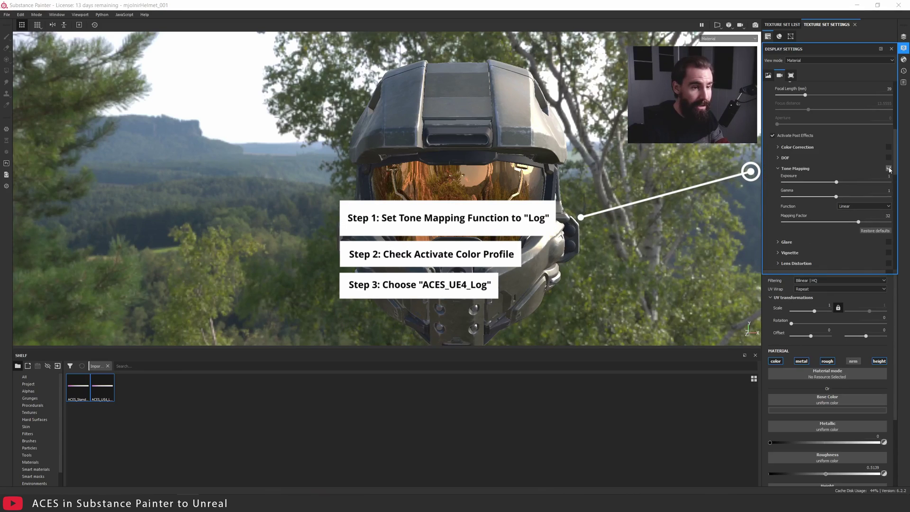
left_click(844, 205)
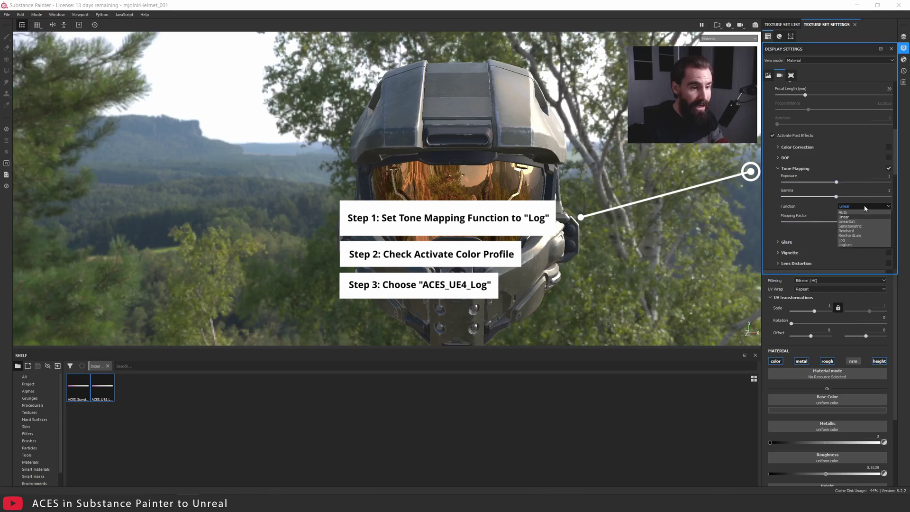
left_click(847, 240)
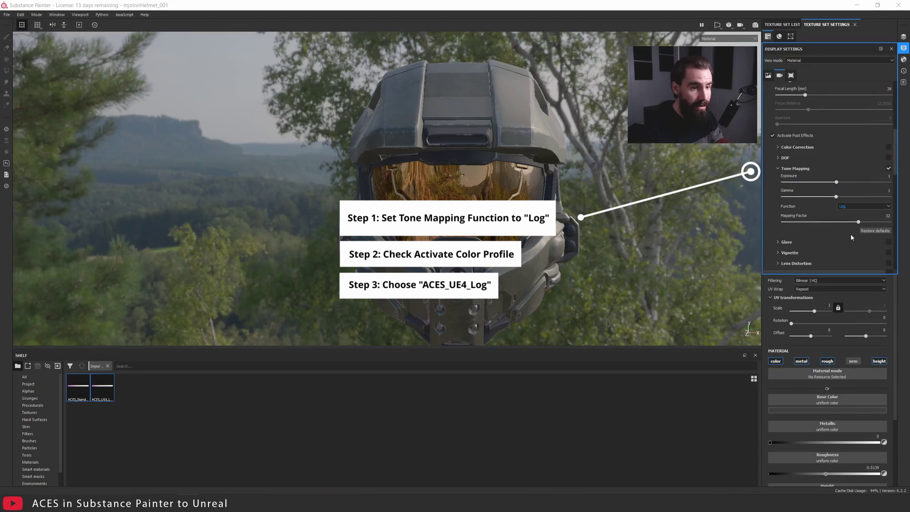
scroll(834, 192, "down", 3)
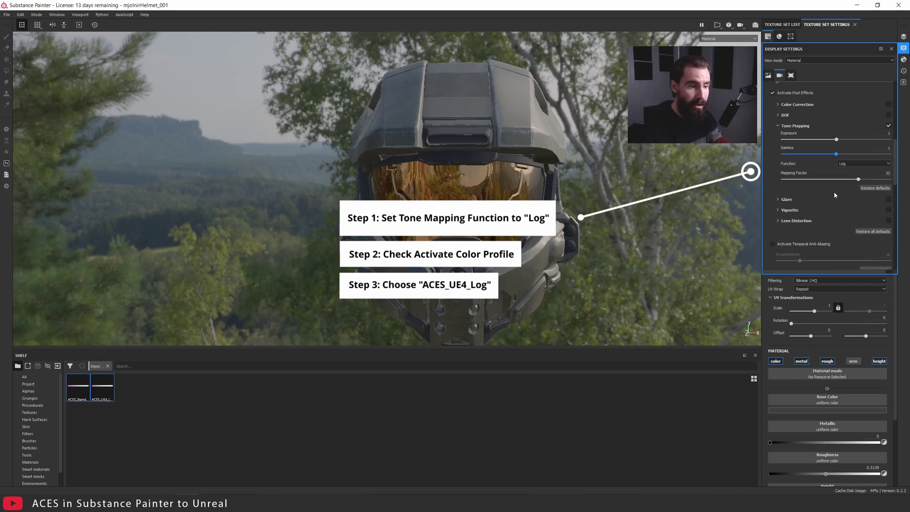
Step: Activate the color profile in the display settings and choose ACES_UE4_Log as its profile
scroll(807, 155, "down", 6)
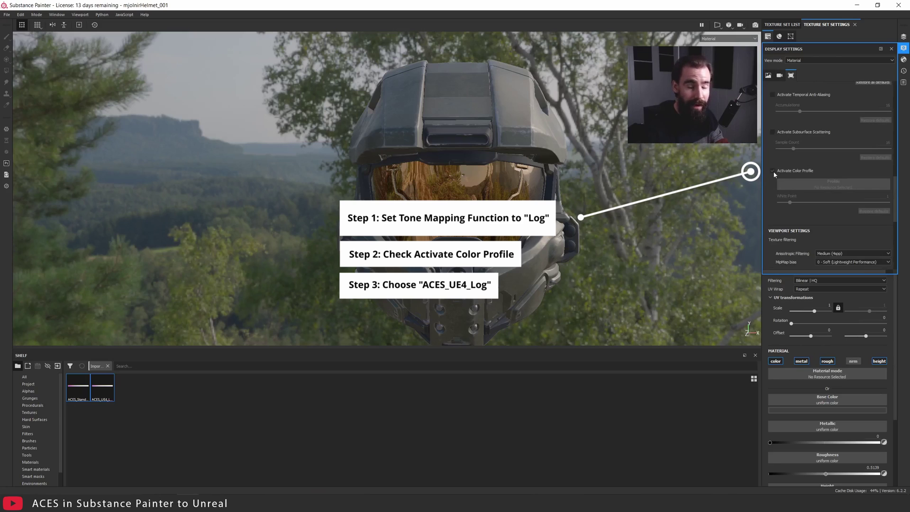
left_click(773, 171)
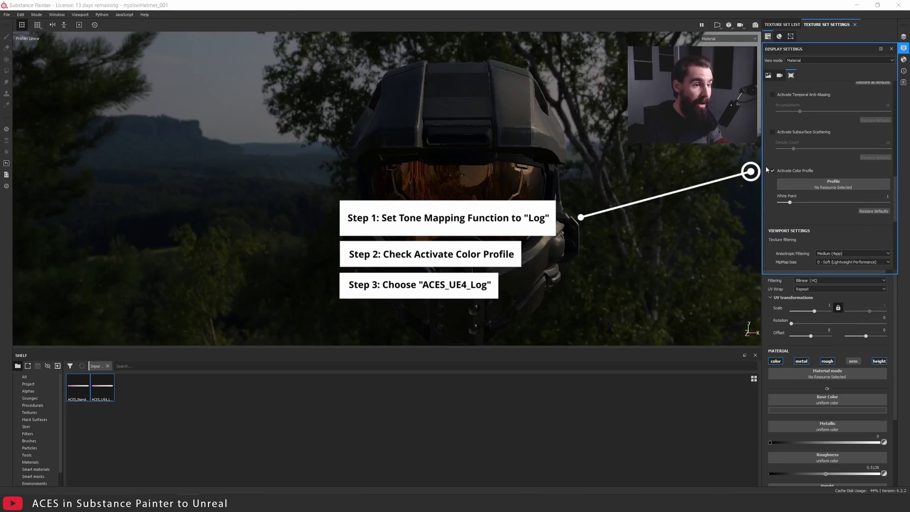
left_click(832, 187)
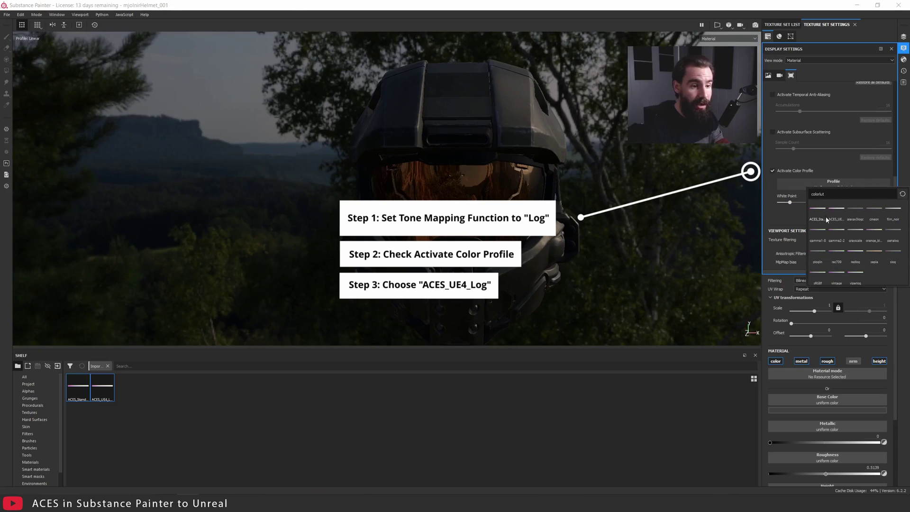
mouse_move(837, 221)
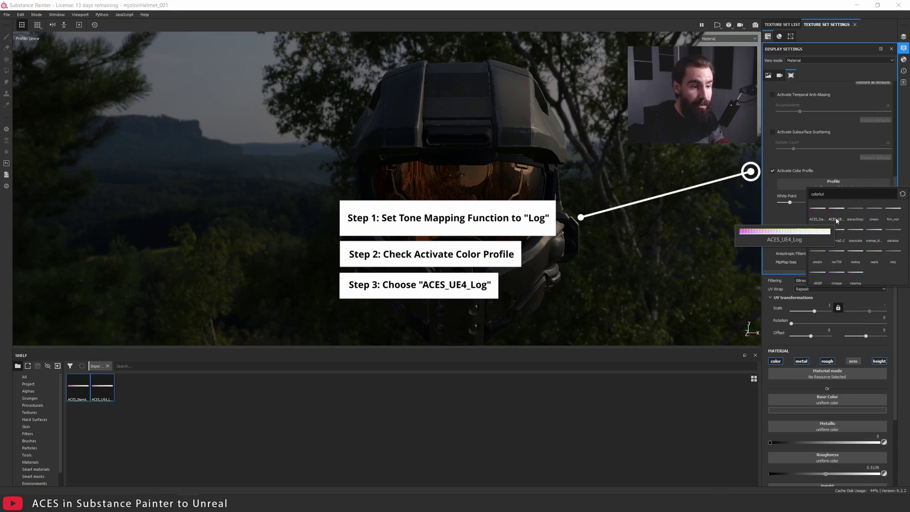
left_click(837, 219)
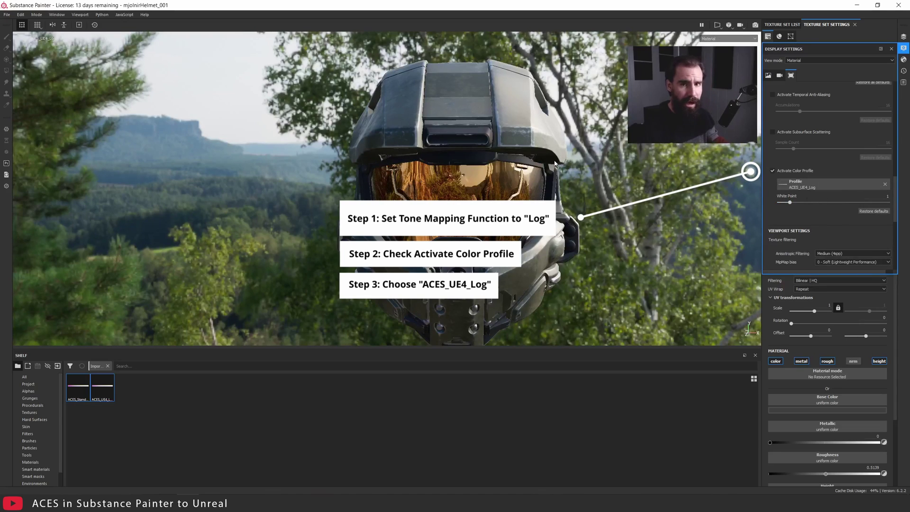
Step: Examine the helmet's side and top armor plates up close with the ACES_UE4_Log profile applied
left_click_drag(550, 150, 286, 216, "alt")
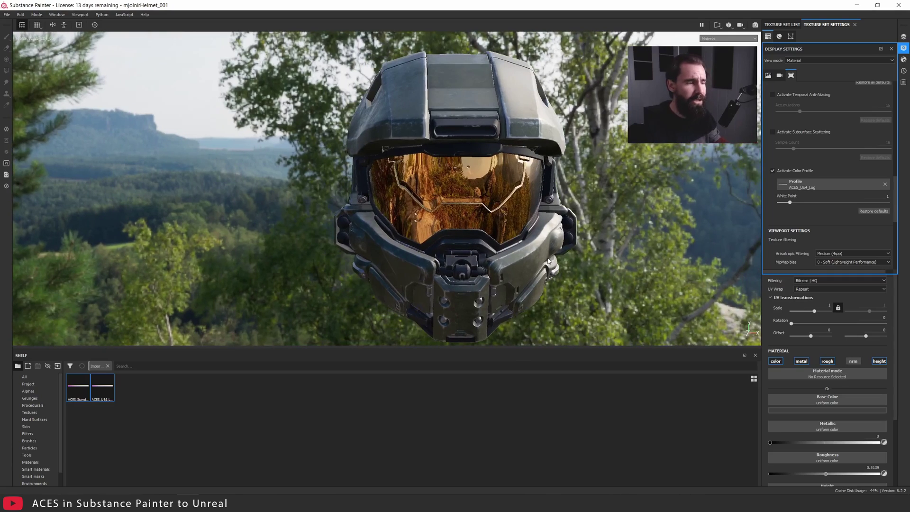
left_click_drag(548, 260, 488, 142, "alt")
scroll(488, 142, "up", 5)
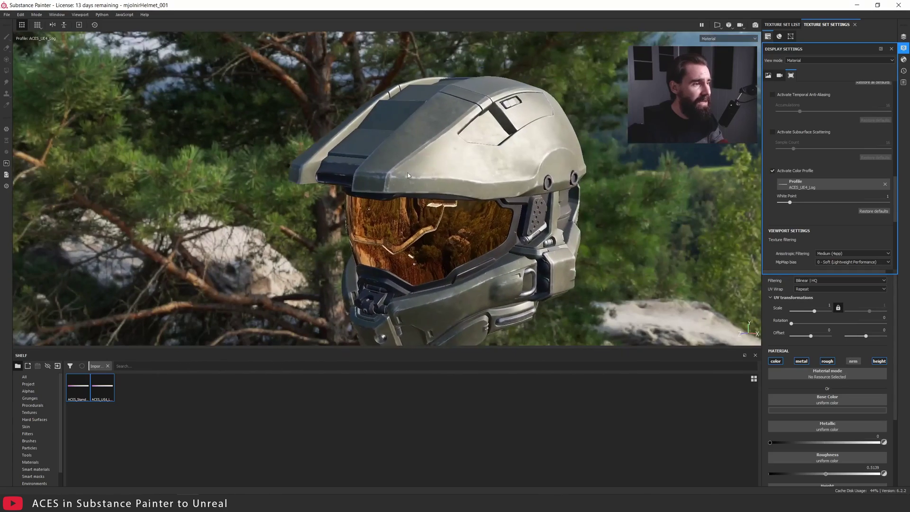
middle_click_drag(488, 142, 632, 162, "alt")
left_click_drag(633, 163, 502, 192, "alt")
scroll(502, 193, "up", 5)
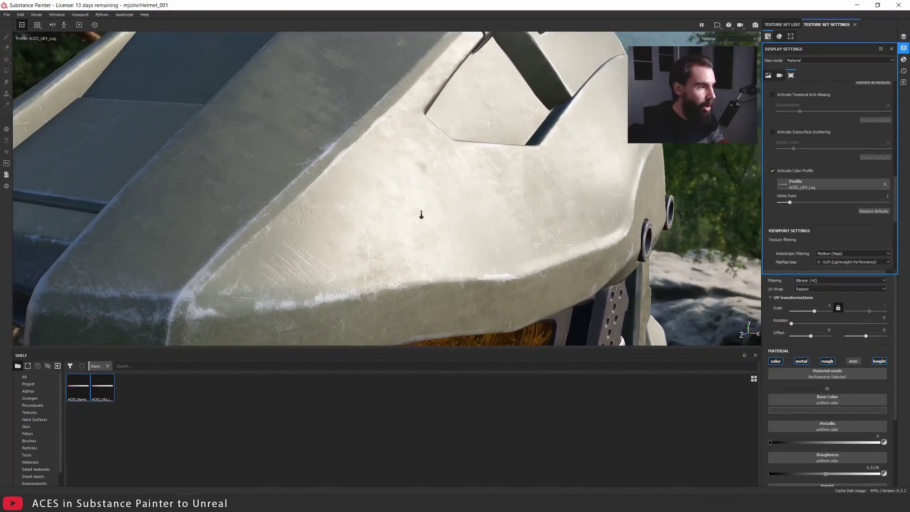
left_click_drag(547, 214, 412, 171, "alt")
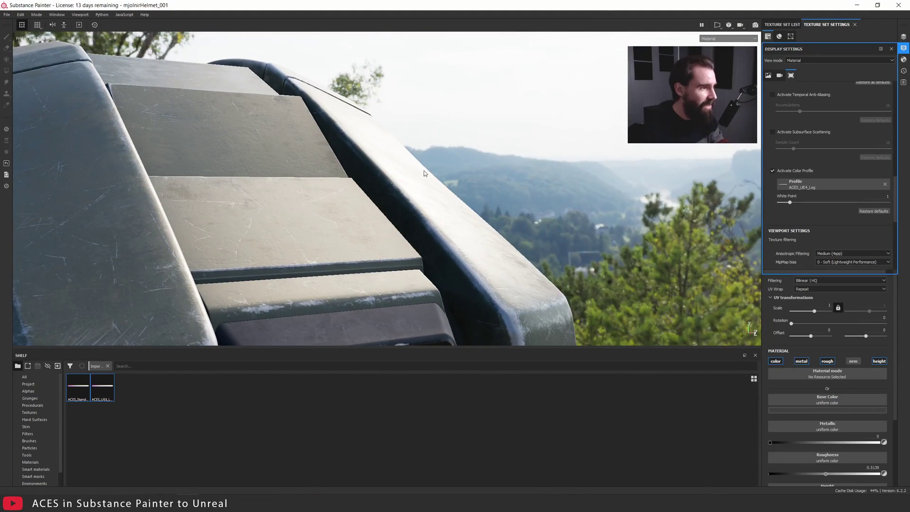
scroll(423, 173, "up", 4)
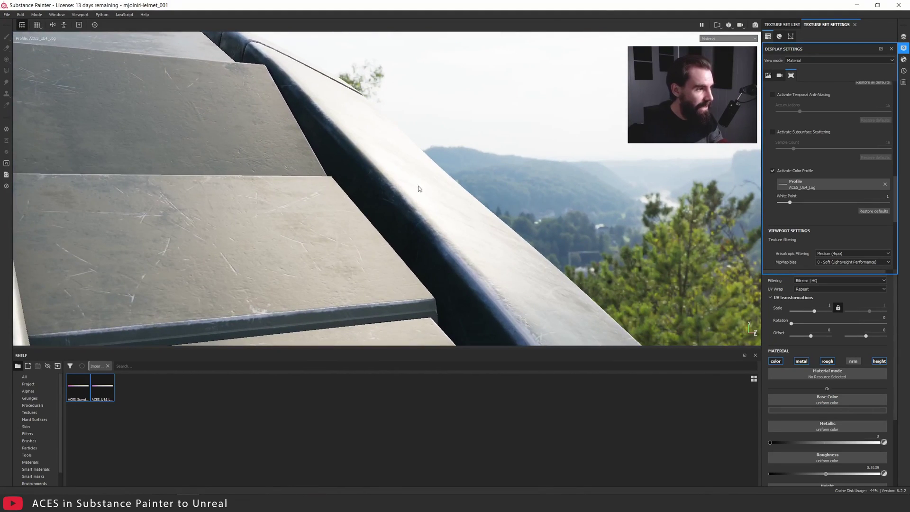
left_click_drag(423, 187, 546, 190, "alt")
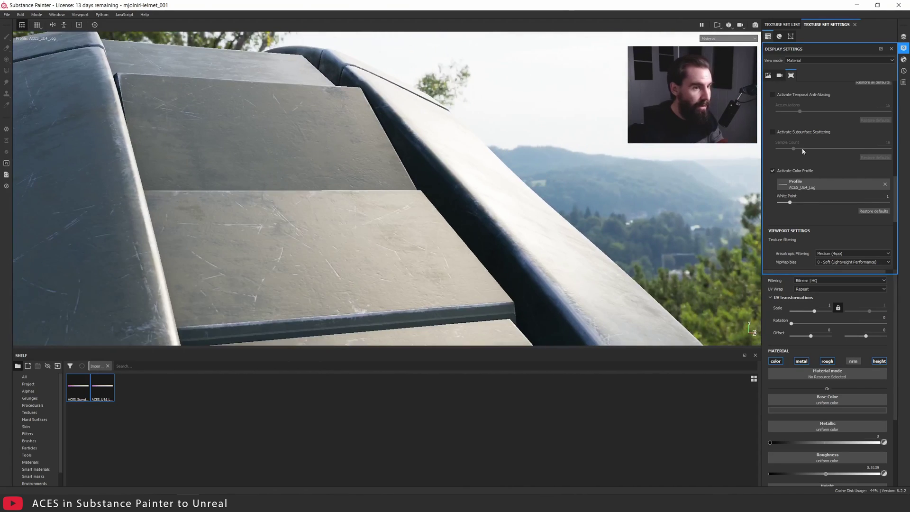
Step: Compare the helmet with the color profile and post effects turned off, and reactivate both
left_click(773, 170)
scroll(777, 164, "up", 5)
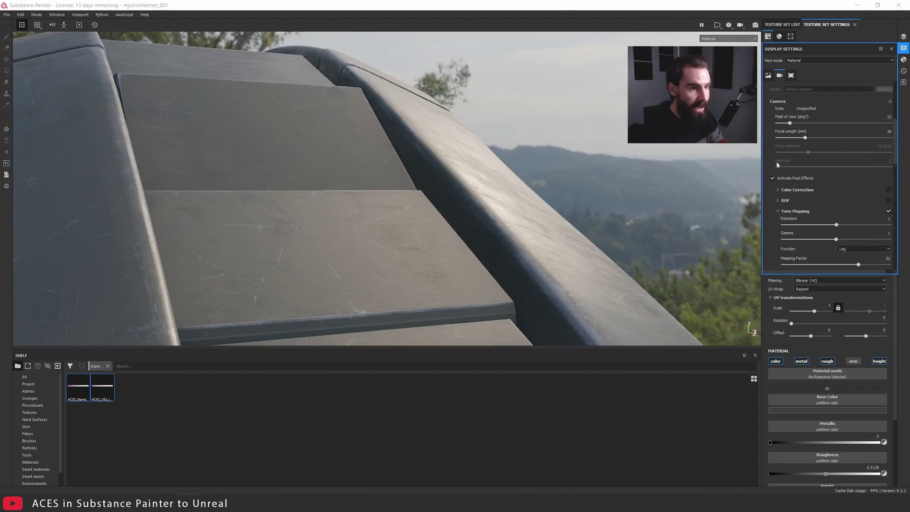
left_click(773, 177)
left_click_drag(521, 159, 474, 180, "alt")
left_click(773, 178)
scroll(774, 179, "down", 5)
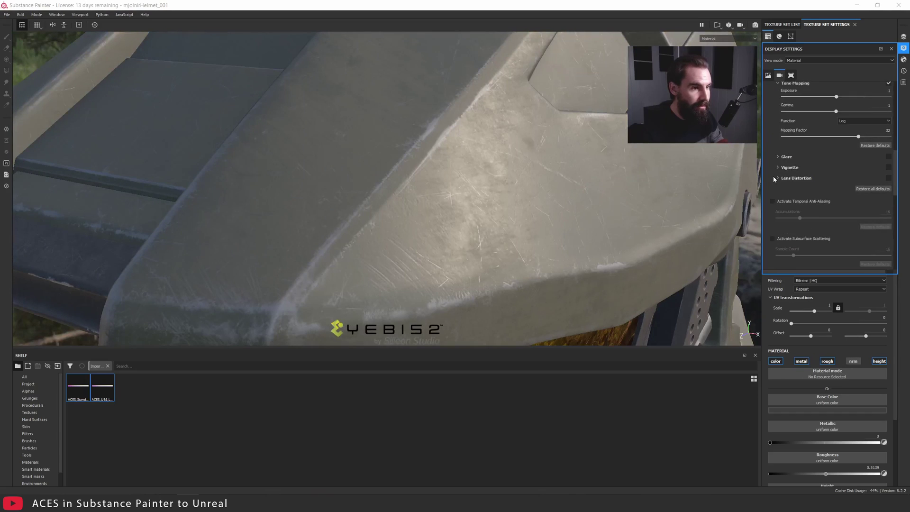
scroll(775, 179, "down", 5)
left_click(773, 150)
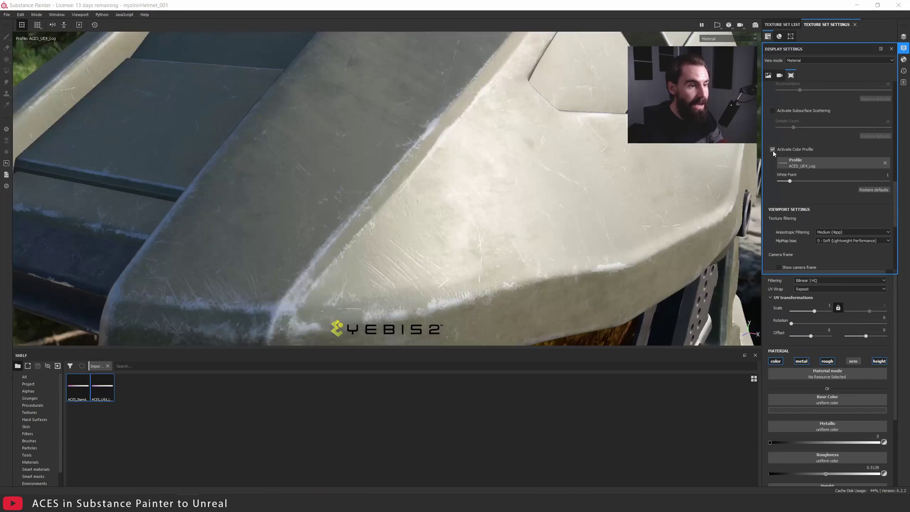
Step: Review the helmet's highlights on the upper plates and its overall look from the front
left_click_drag(369, 185, 343, 163, "alt")
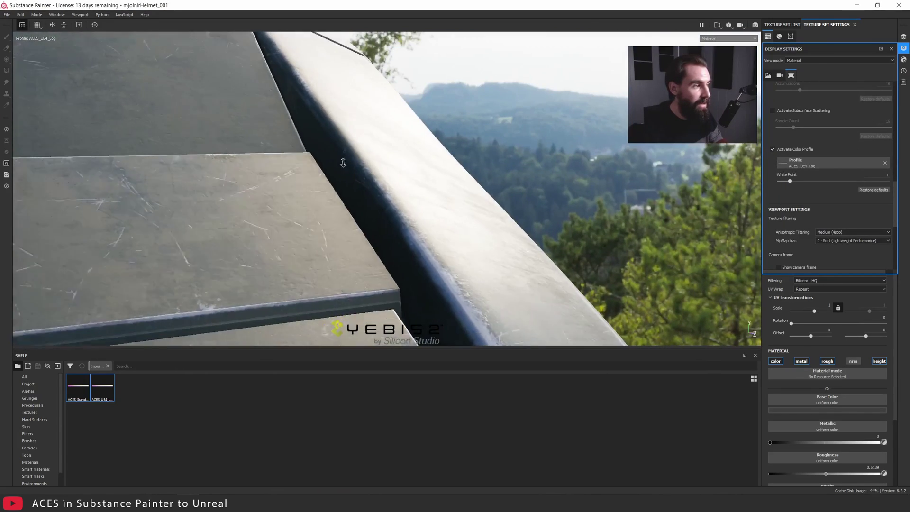
right_click_drag(343, 163, 454, 178, "alt")
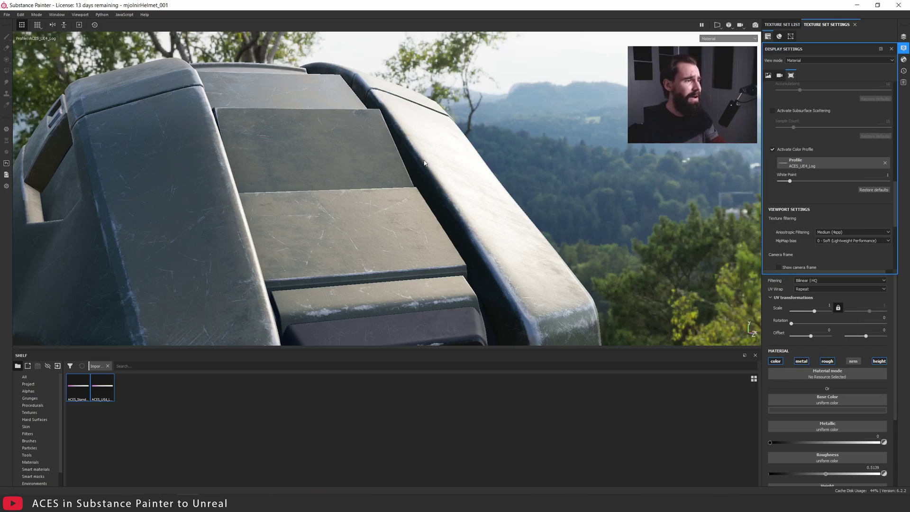
scroll(425, 163, "down", 5)
left_click_drag(425, 163, 275, 171, "alt")
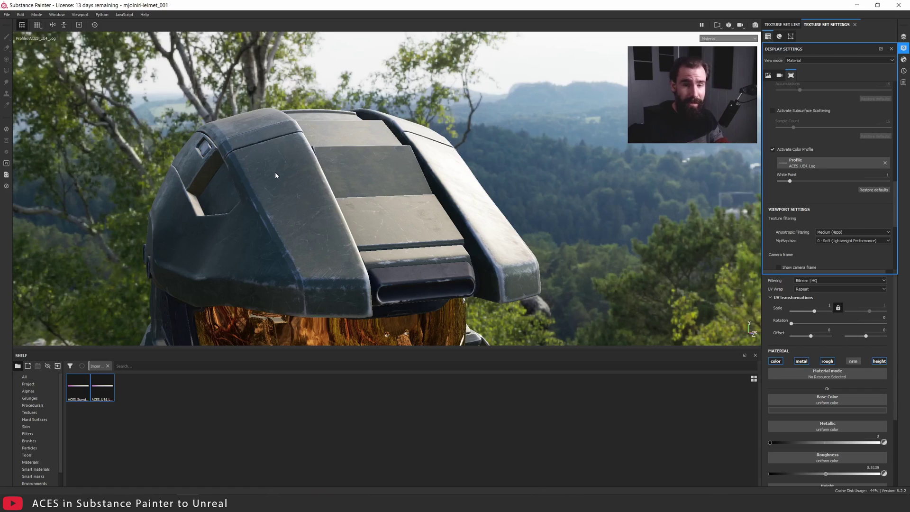
scroll(275, 176, "down", 3)
left_click_drag(275, 175, 401, 165, "alt")
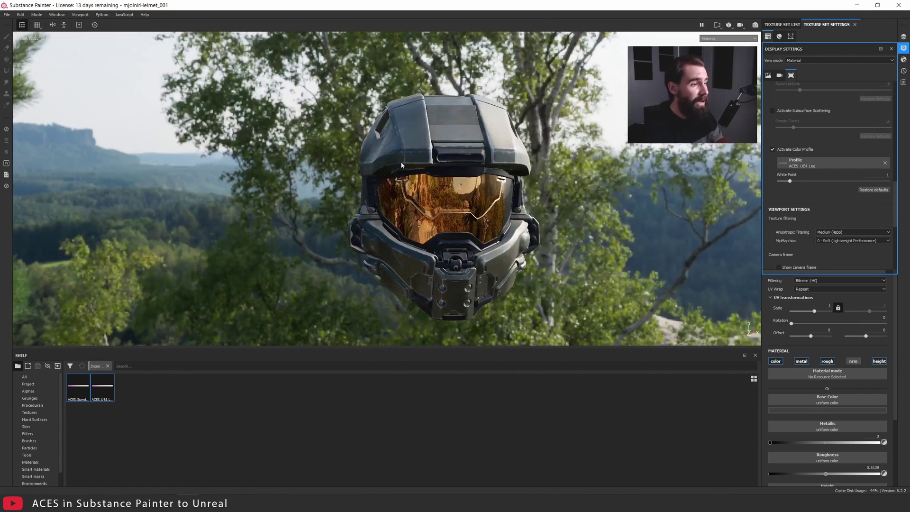
scroll(465, 161, "up", 2)
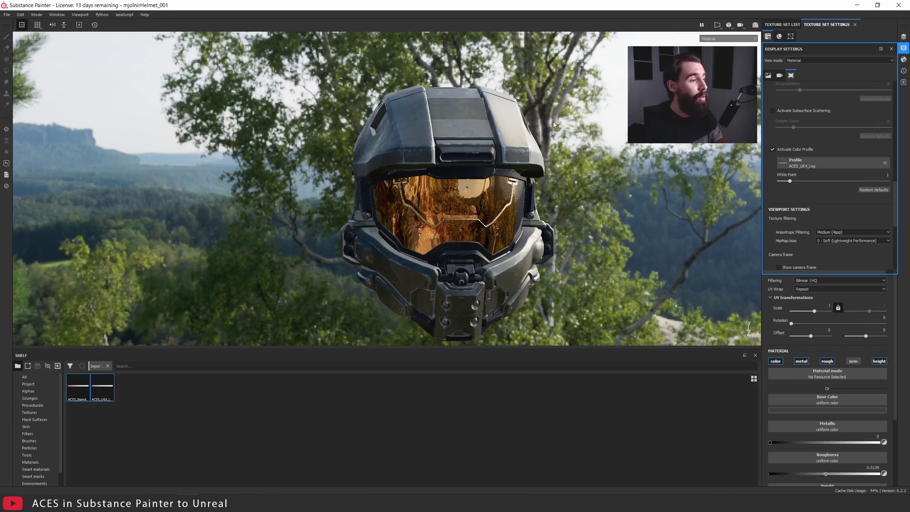
left_click_drag(554, 122, 520, 123, "alt")
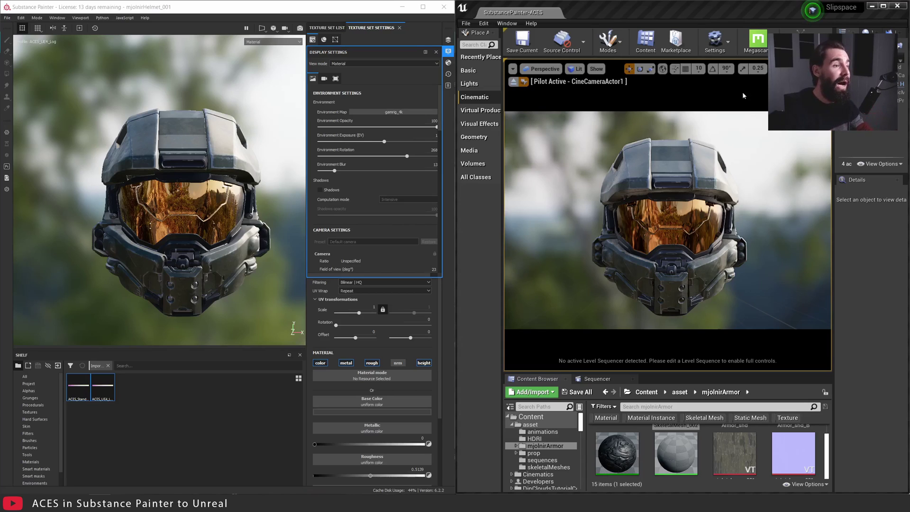
Step: Switch to Unreal Engine and set the helmet viewport's view mode to Path Tracing
left_click(575, 69)
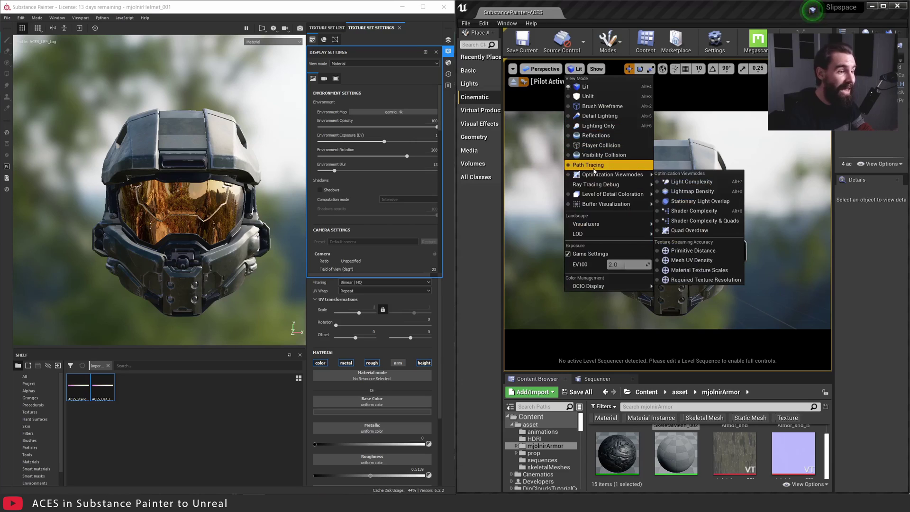
left_click(578, 69)
left_click(581, 70)
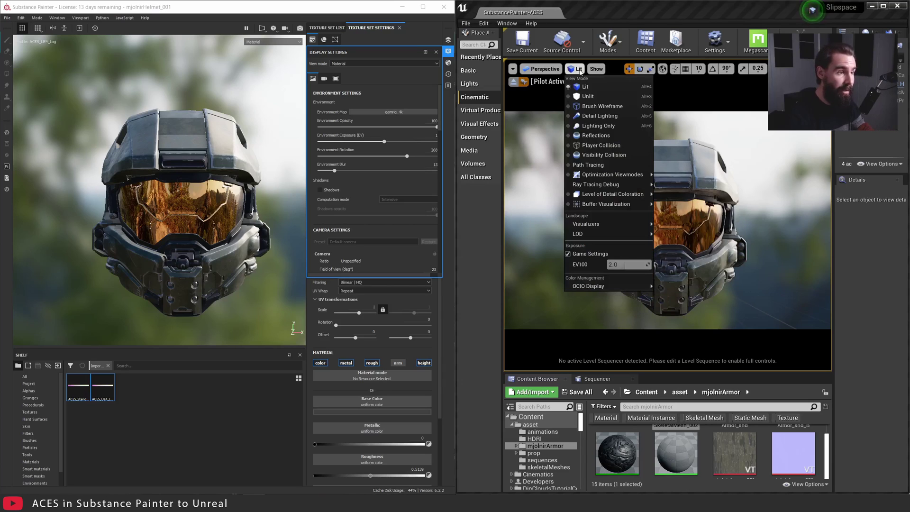
left_click(589, 164)
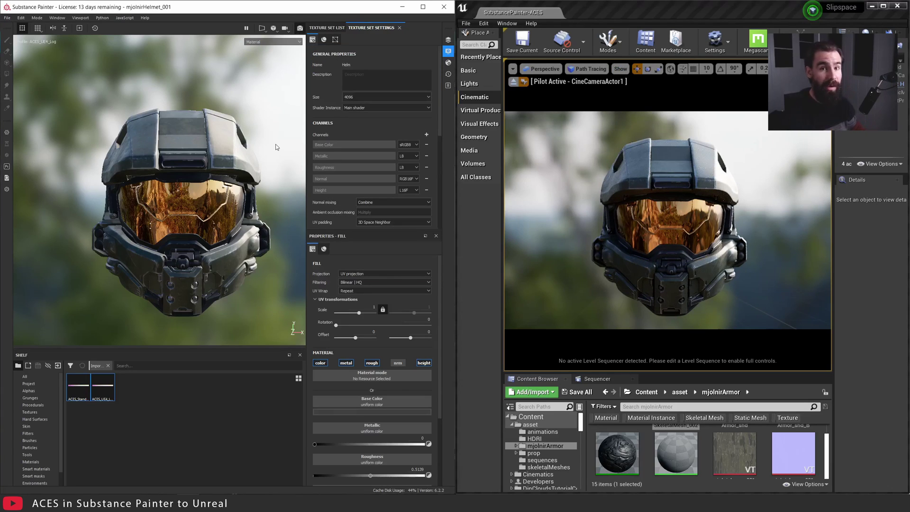
Step: Switch to Substance Painter, enter the Iray rendering mode and frame the helmet from the front to match the Unreal view
key("F10")
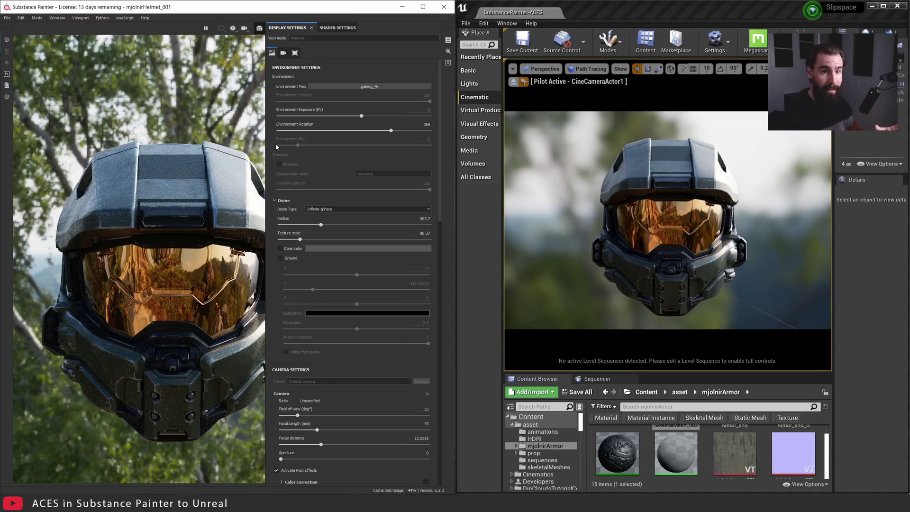
scroll(201, 222, "down", 2)
left_click_drag(201, 222, 168, 209, "alt")
right_click_drag(168, 209, 184, 209, "alt")
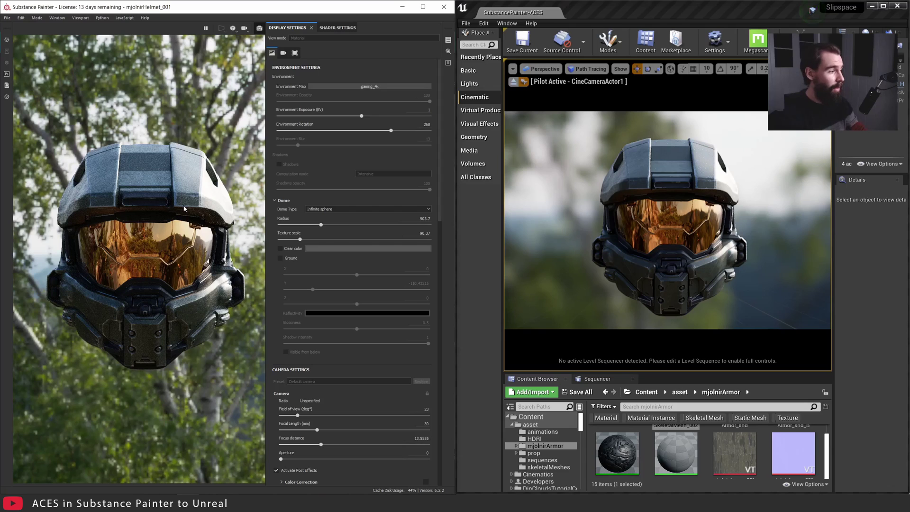
left_click_drag(217, 227, 203, 227, "alt")
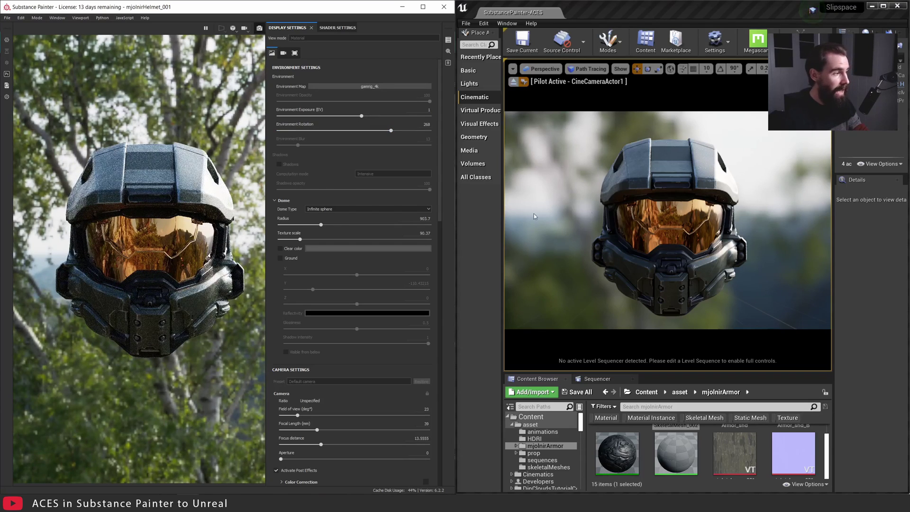